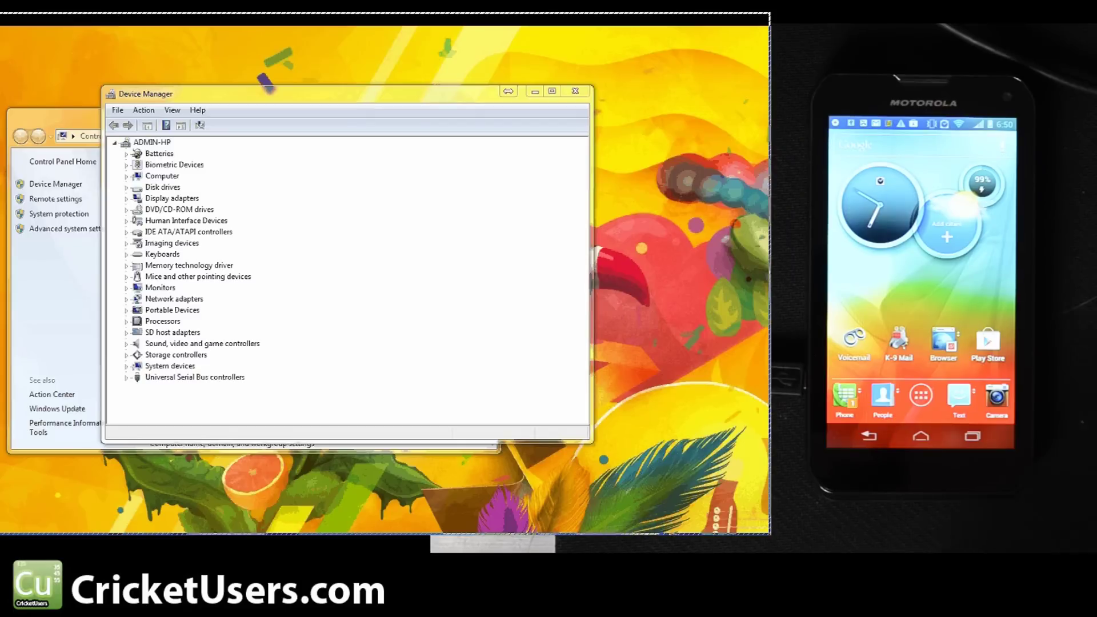
# Open the phone's dialer keypad.
pyautogui.click(845, 394)
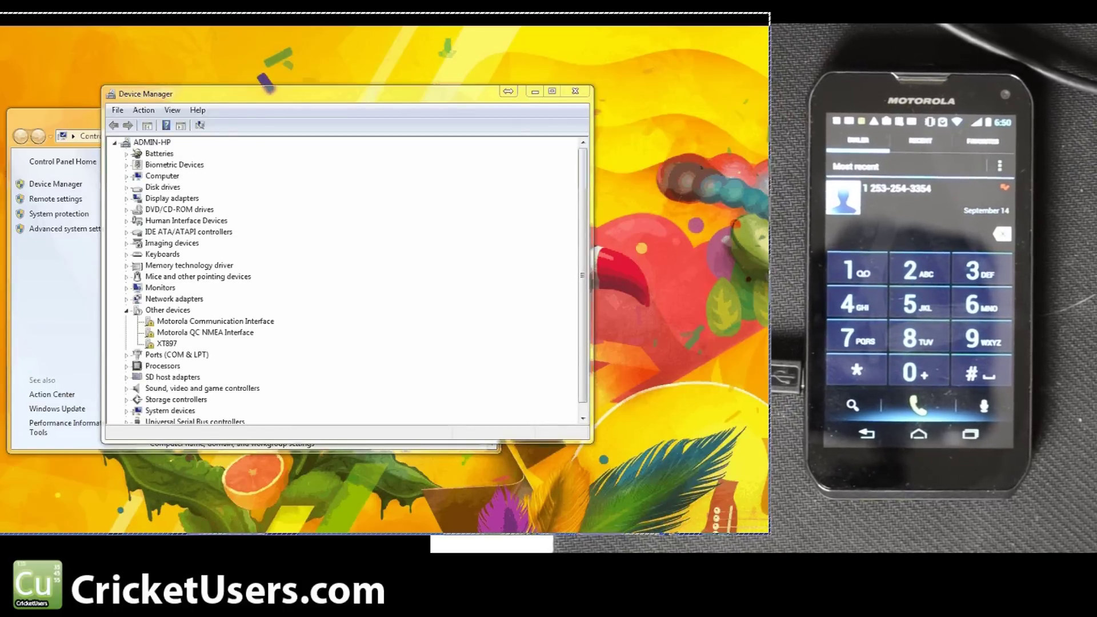
# Remove Motorola QC Diag Port (COM15) from Ports (COM & LPT) and confirm the uninstall.
pyautogui.click(126, 355)
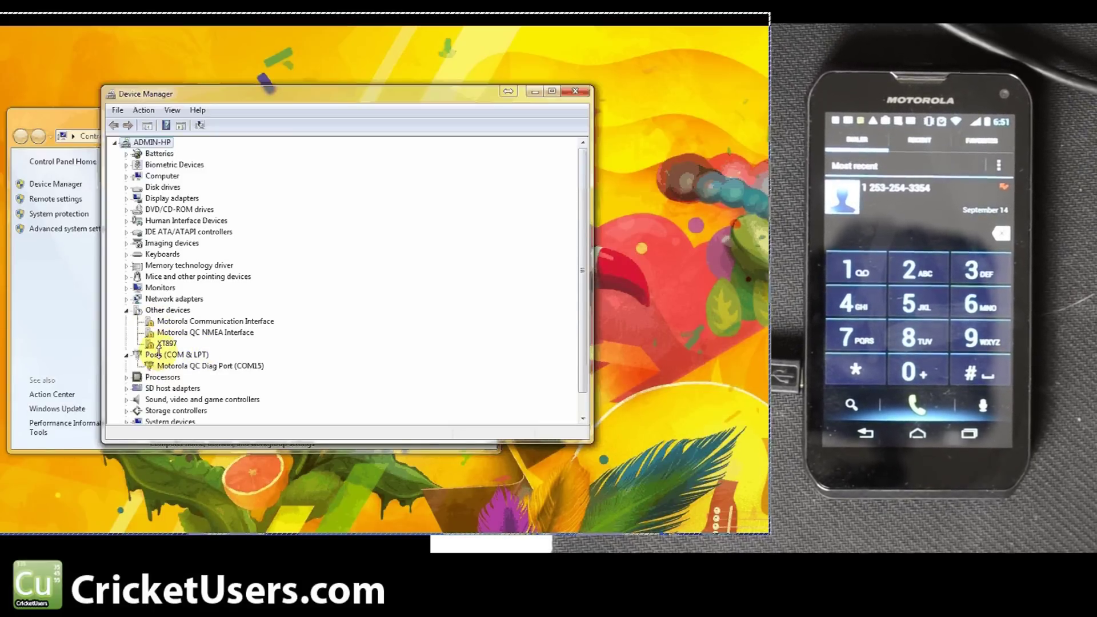
pyautogui.doubleClick(182, 365)
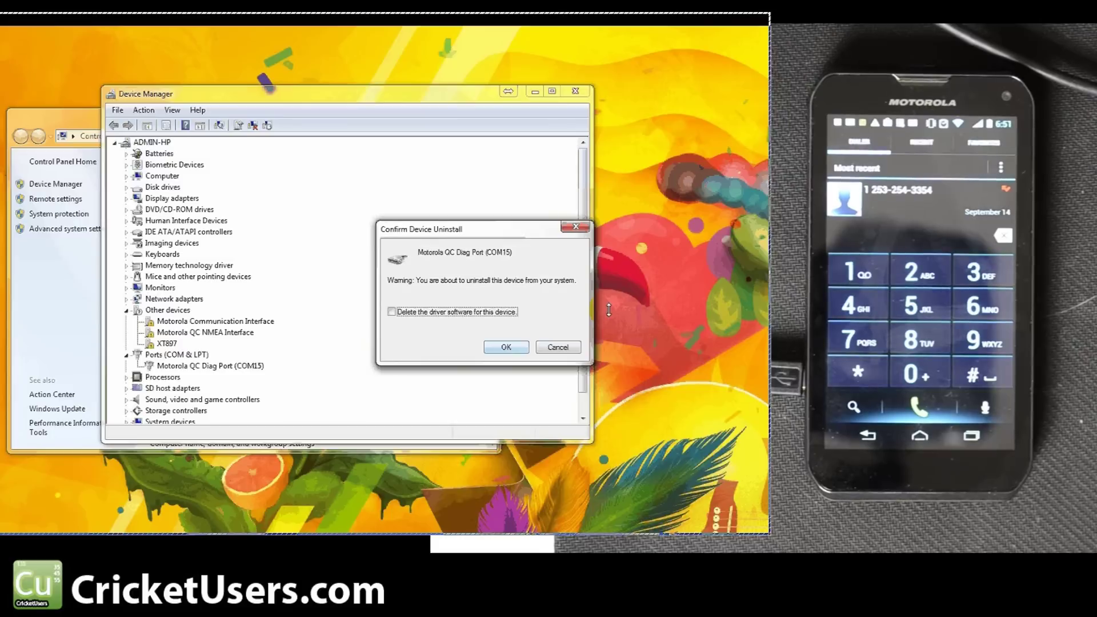
pyautogui.click(486, 349)
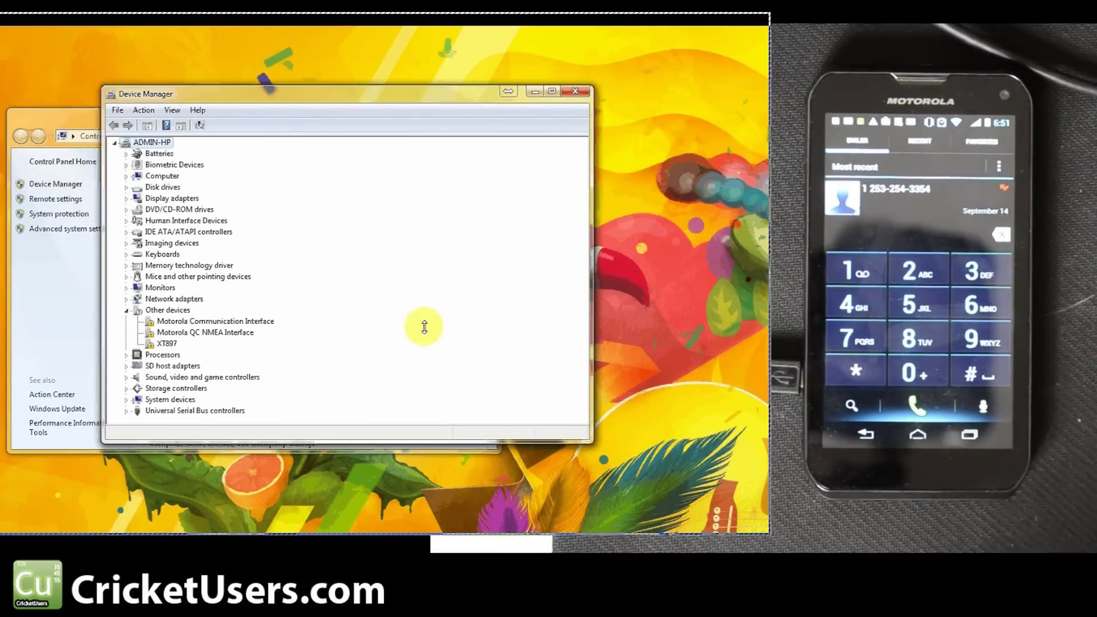
# Scan for hardware changes and move the Driver Software Installation window aside.
pyautogui.click(144, 110)
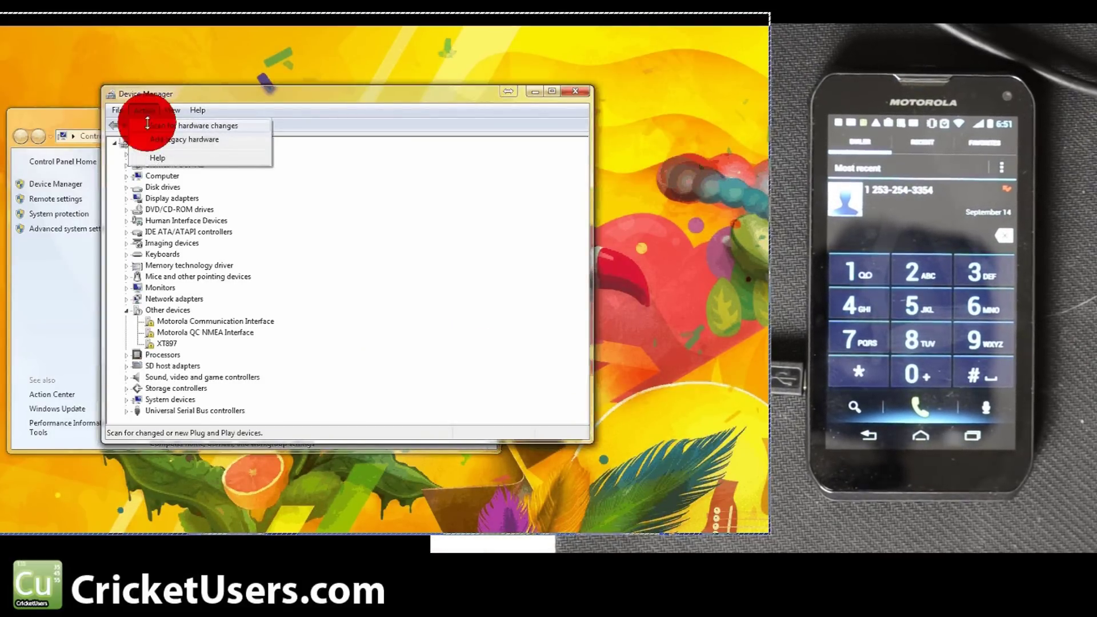
pyautogui.click(147, 124)
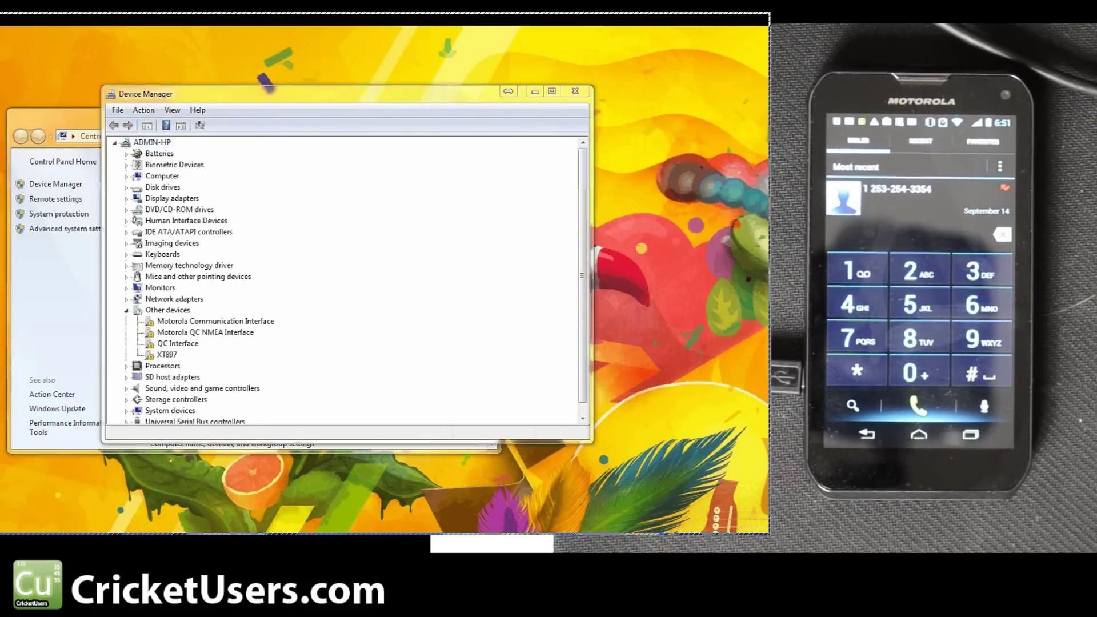
pyautogui.moveTo(692, 273); pyautogui.dragTo(556, 188)
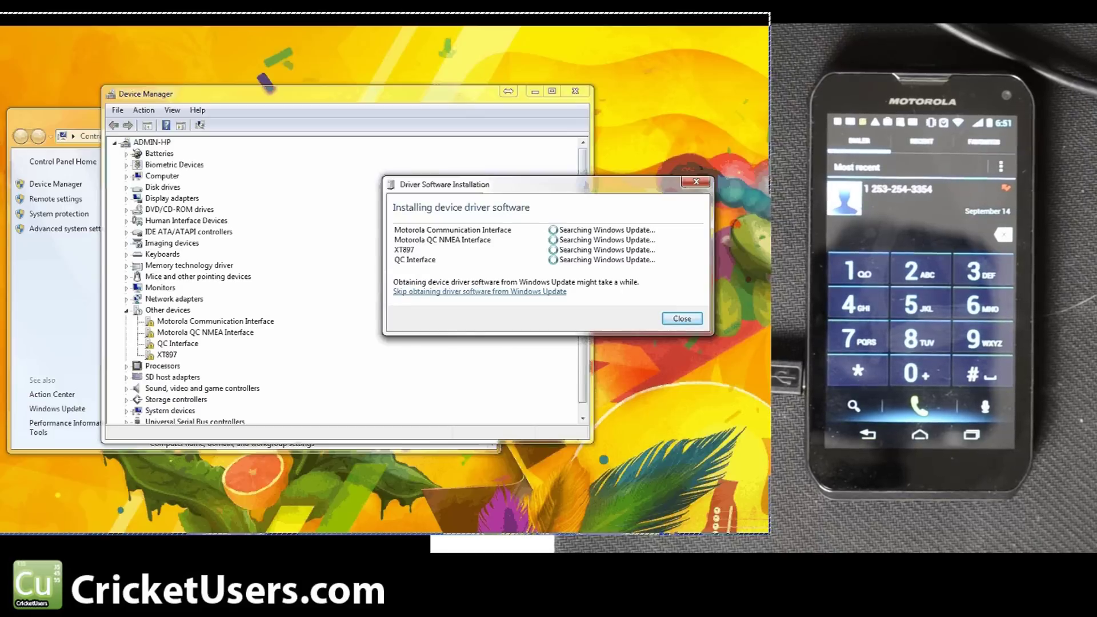
pyautogui.moveTo(587, 187); pyautogui.dragTo(651, 175)
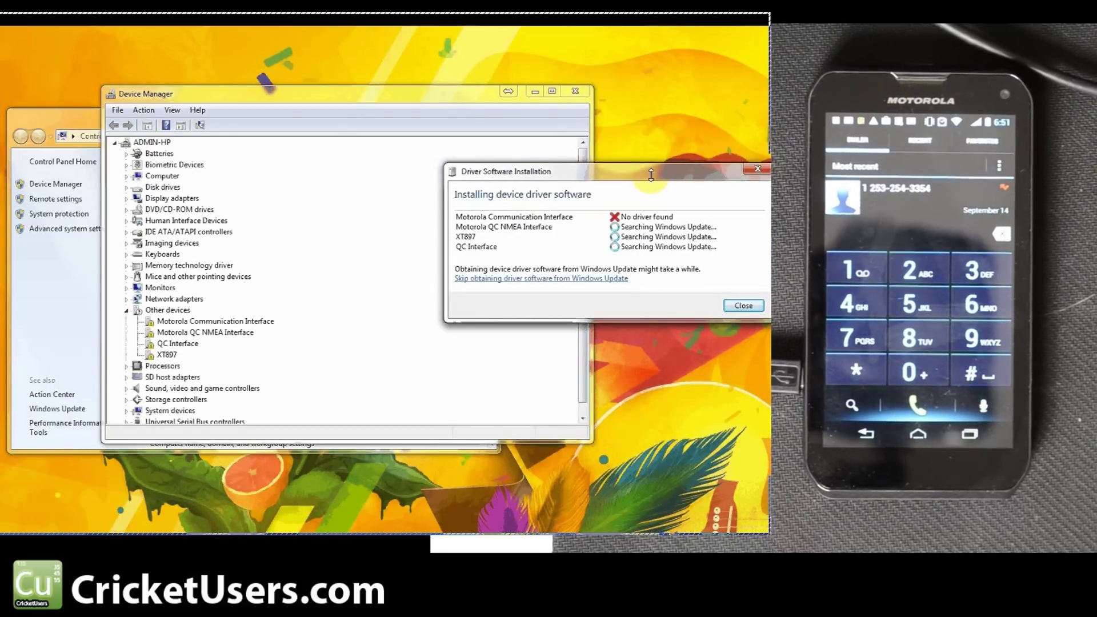
# Check QC Interface's Driver tab and Driver Details, confirming no driver files are loaded.
pyautogui.doubleClick(174, 345)
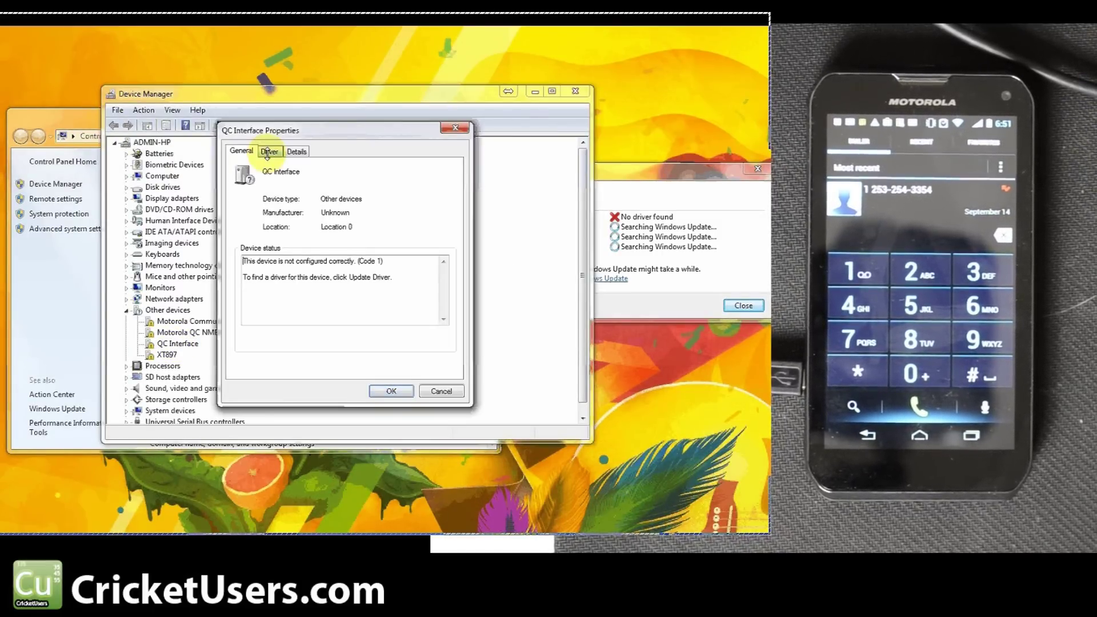
pyautogui.click(269, 152)
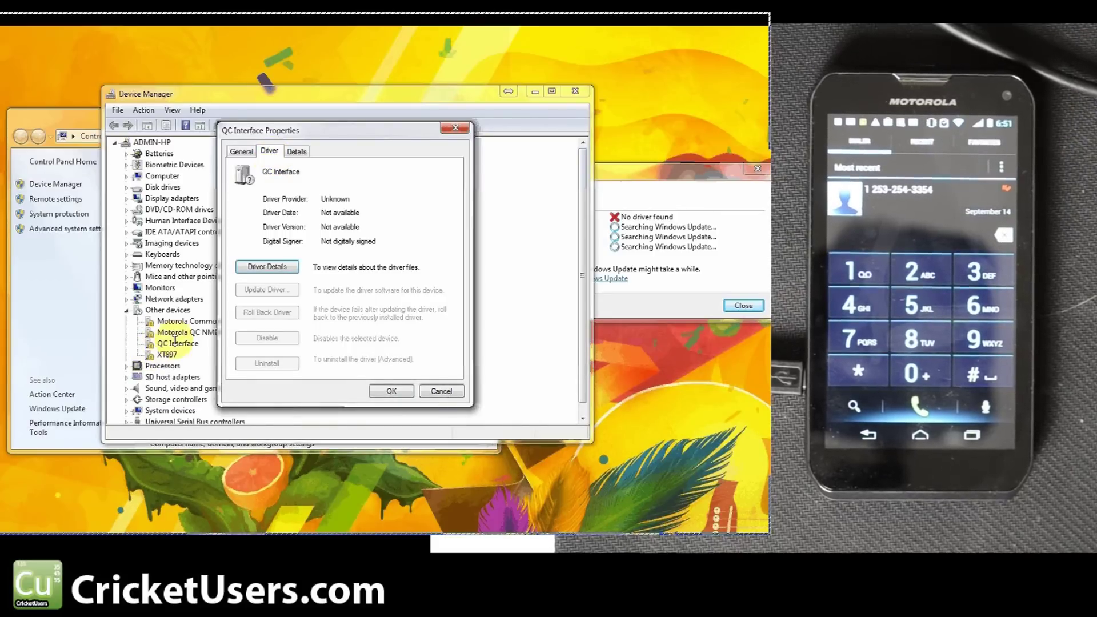
pyautogui.click(266, 267)
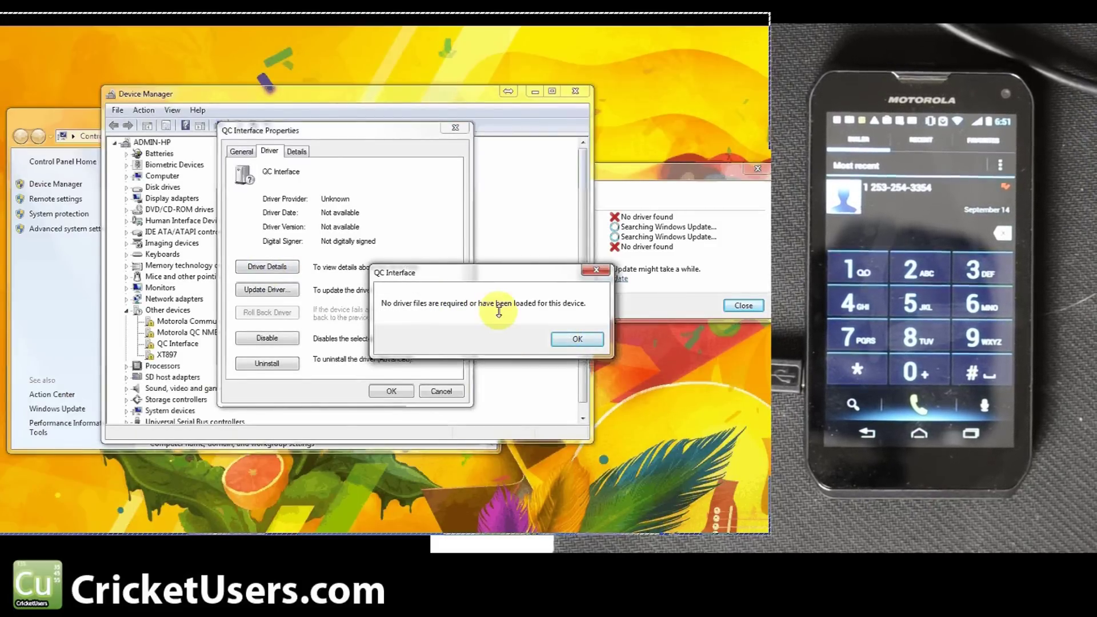
pyautogui.click(574, 338)
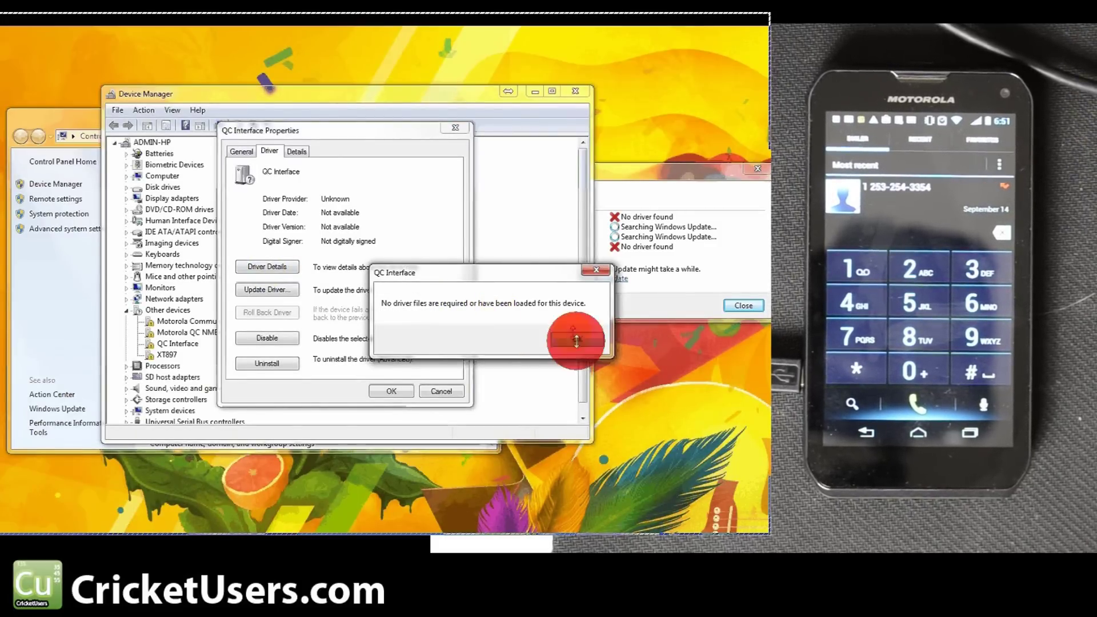
# Start a manual driver update for QC Interface, picking from the Show All Devices list.
pyautogui.click(290, 290)
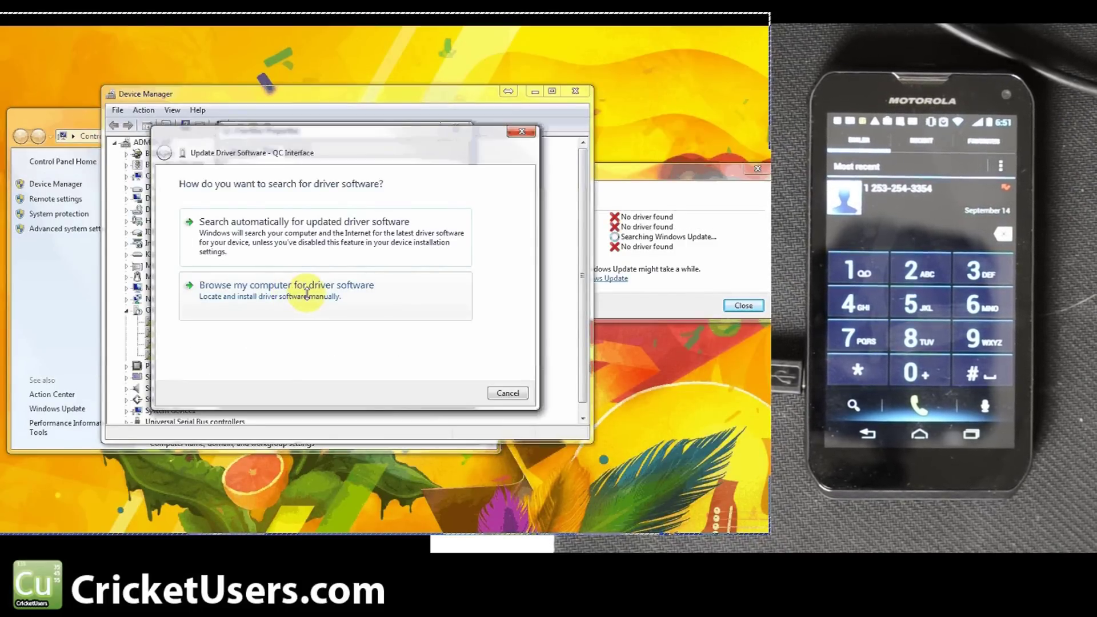
pyautogui.click(306, 293)
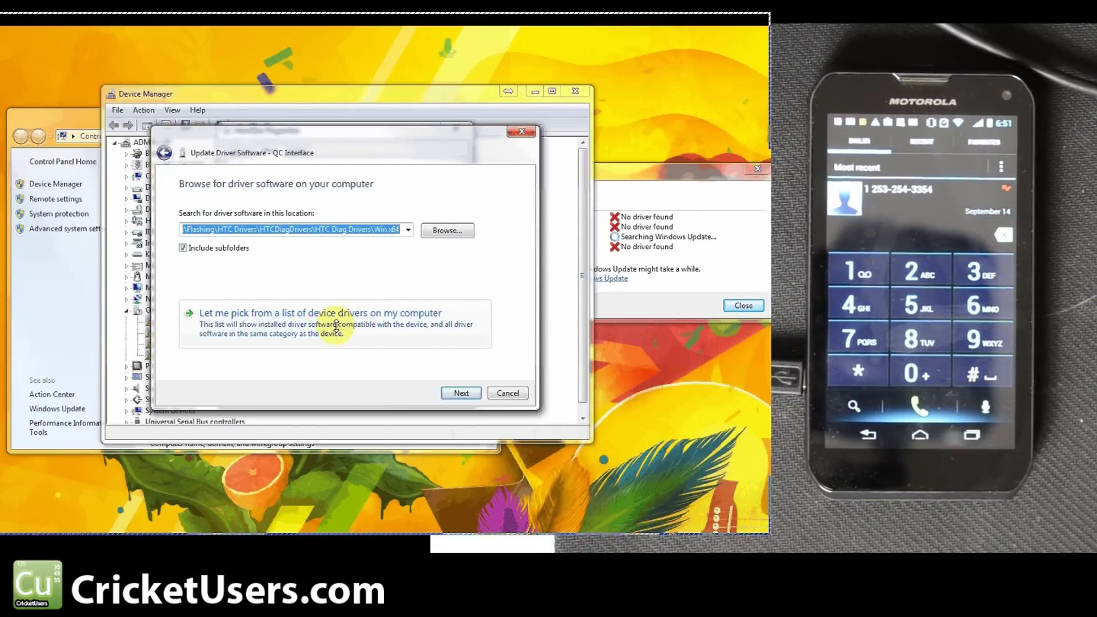
pyautogui.click(336, 327)
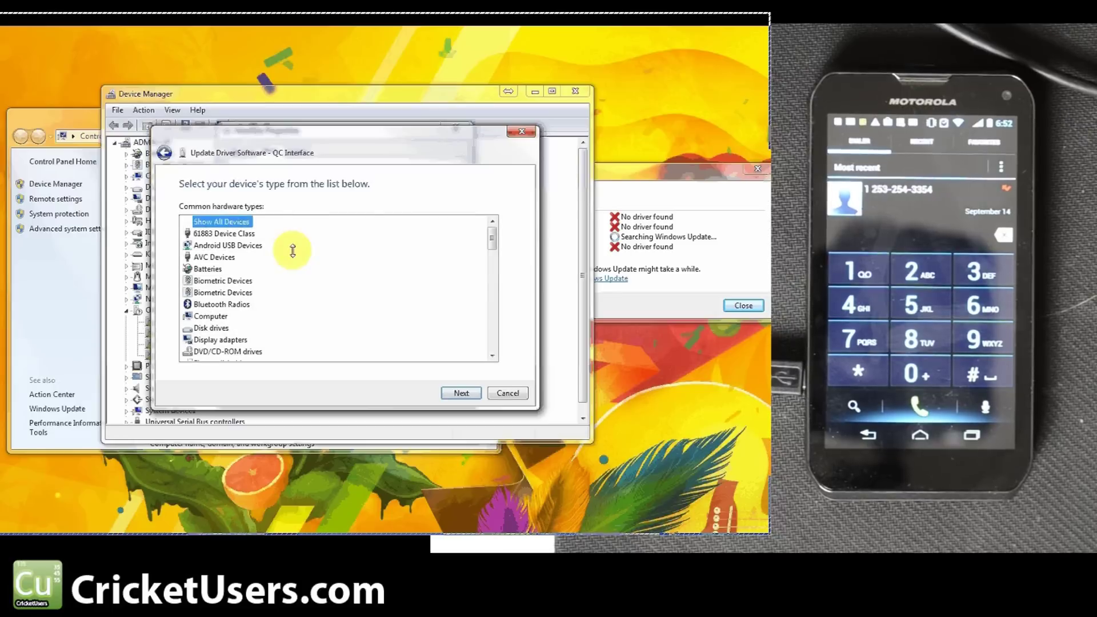
pyautogui.click(462, 393)
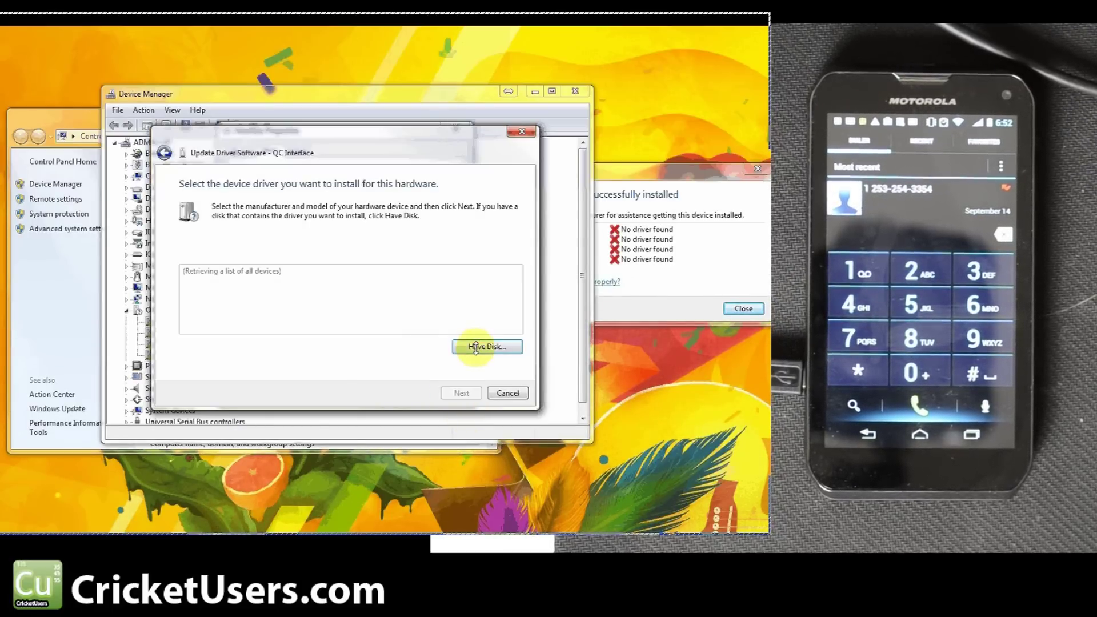
pyautogui.click(476, 347)
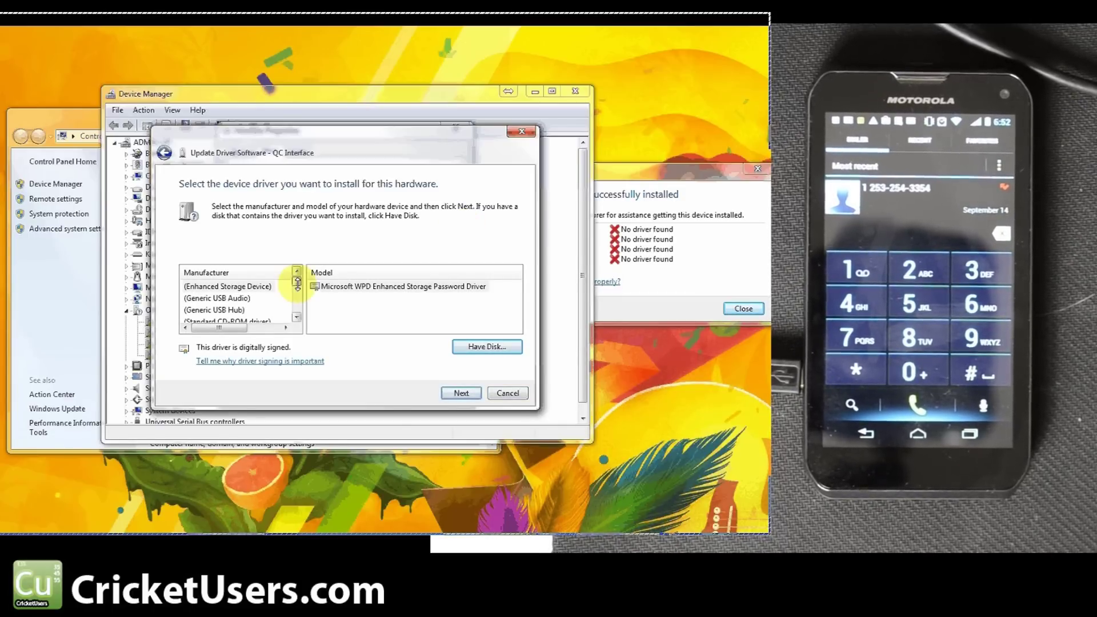
pyautogui.moveTo(298, 284); pyautogui.dragTo(296, 298)
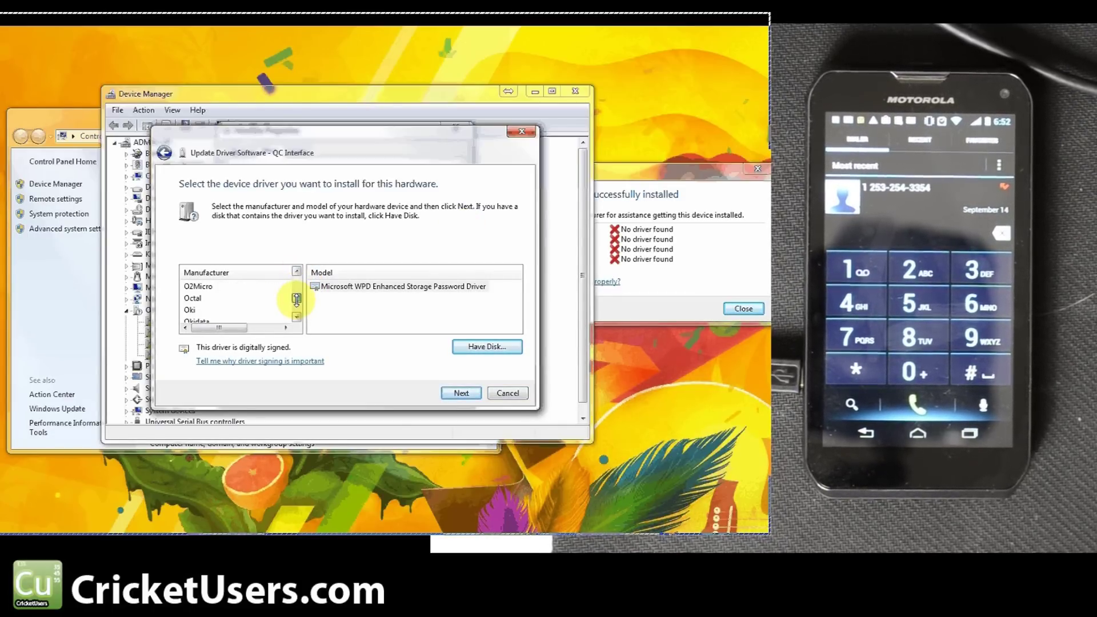
# Find and select Motorola in the manufacturer list.
pyautogui.click(297, 273)
pyautogui.click(297, 273)
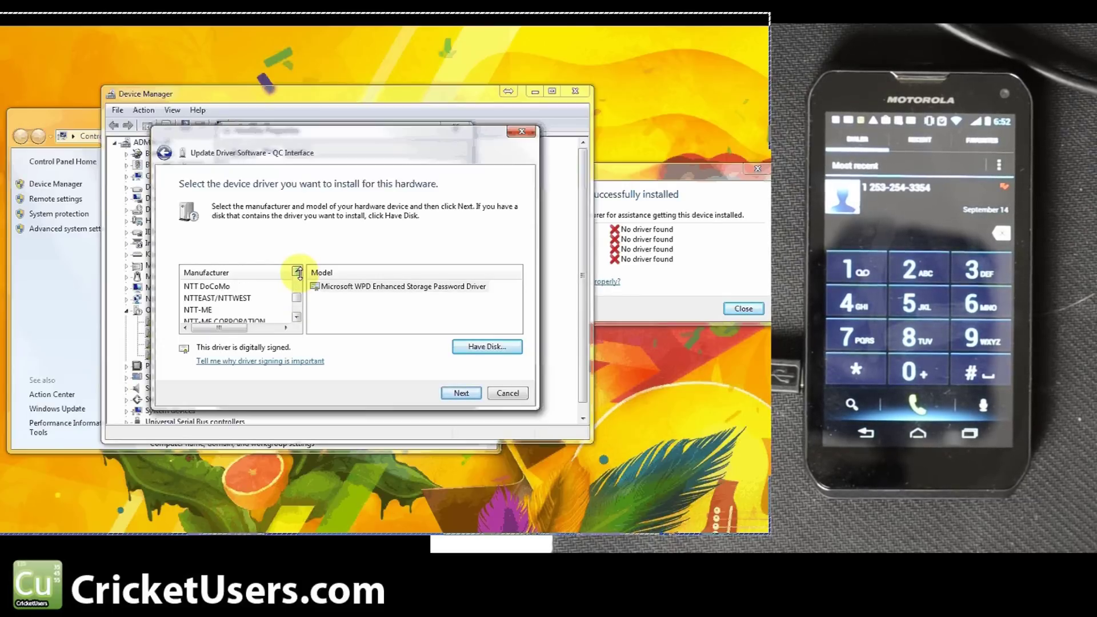
pyautogui.click(297, 273)
pyautogui.click(297, 273)
pyautogui.click(297, 273)
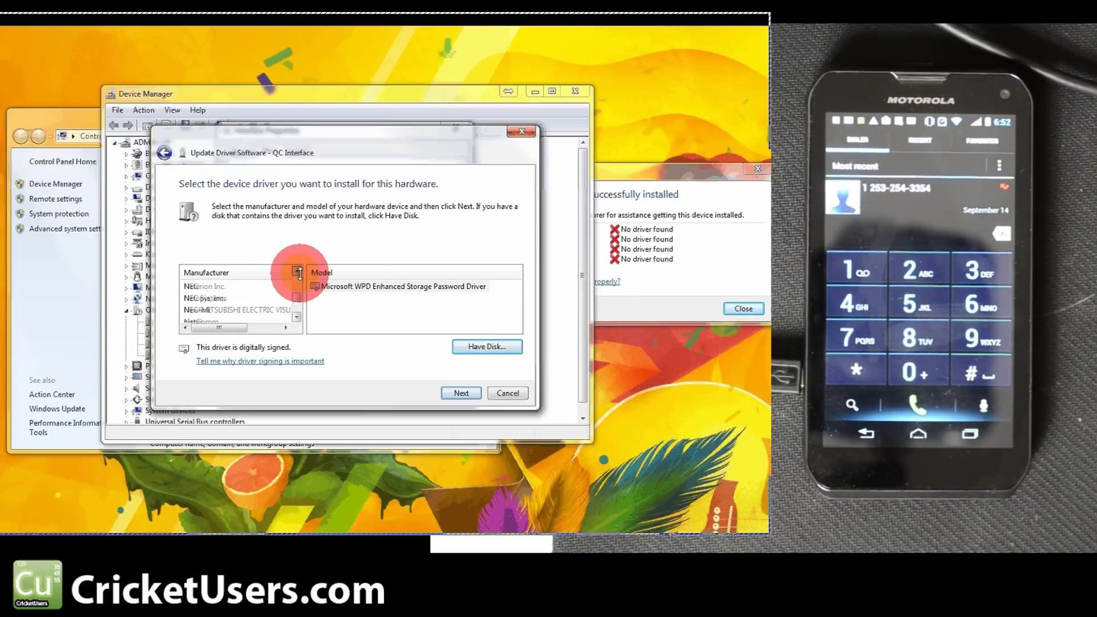
pyautogui.click(297, 273)
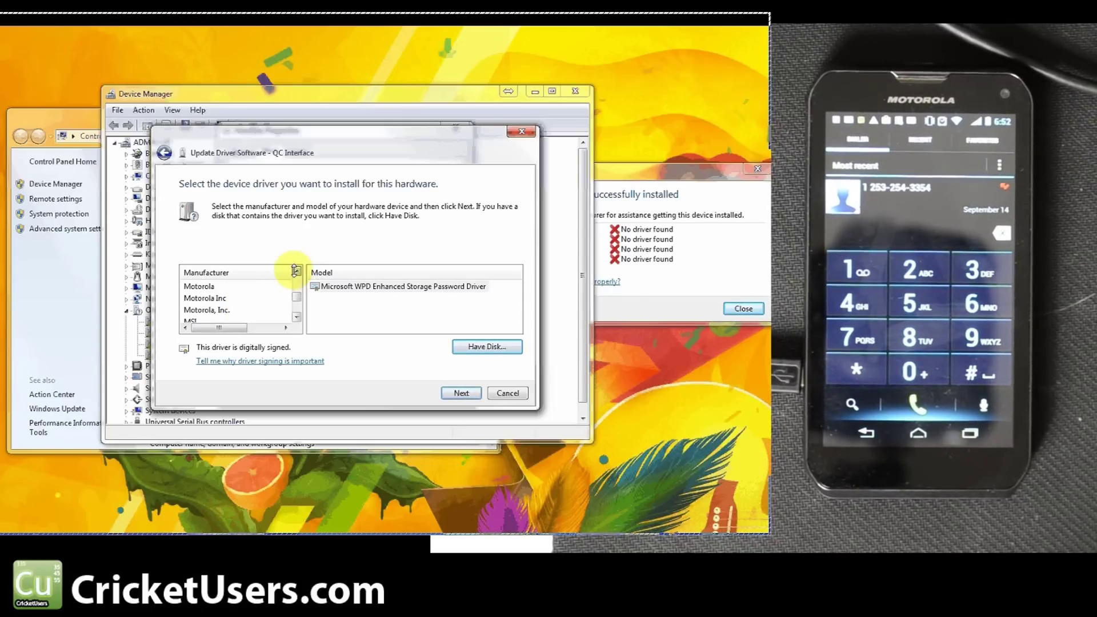
pyautogui.click(297, 272)
pyautogui.click(295, 318)
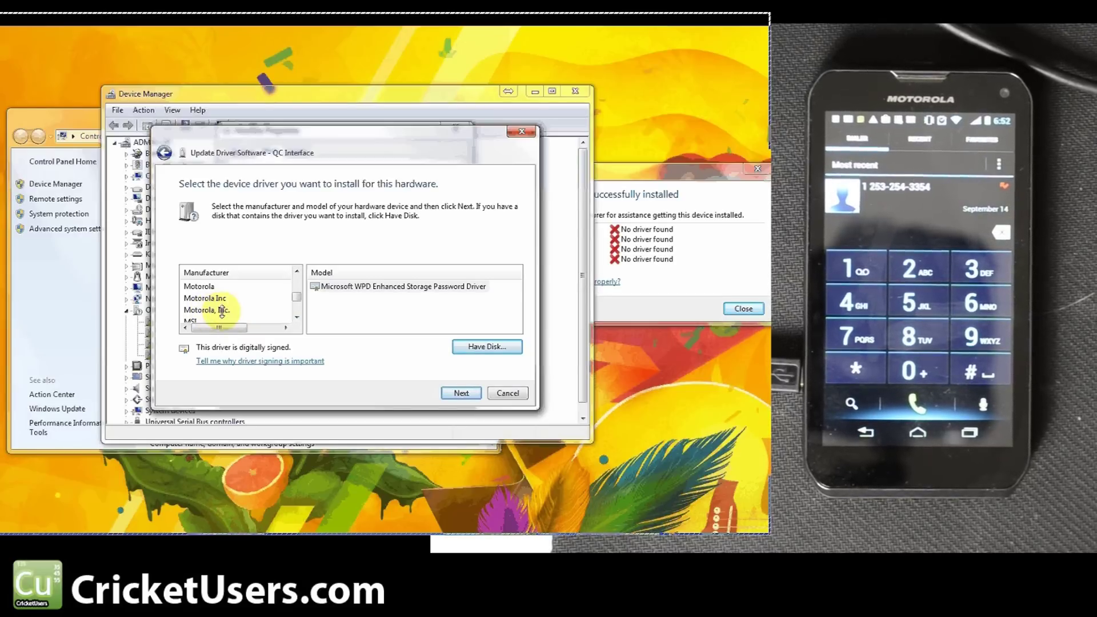
pyautogui.click(212, 310)
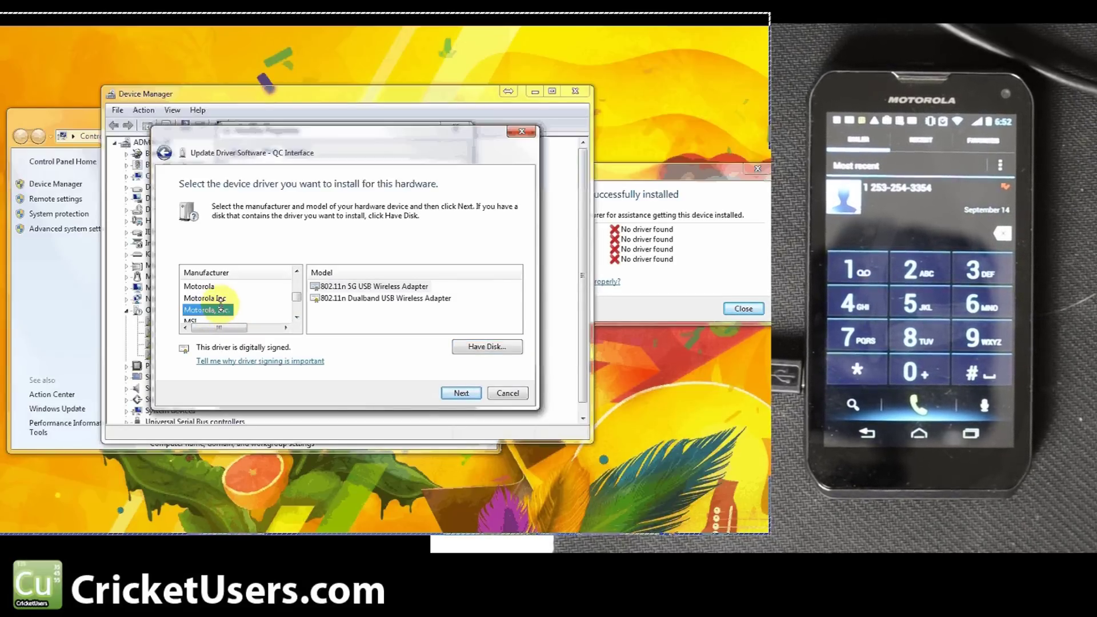
pyautogui.click(218, 297)
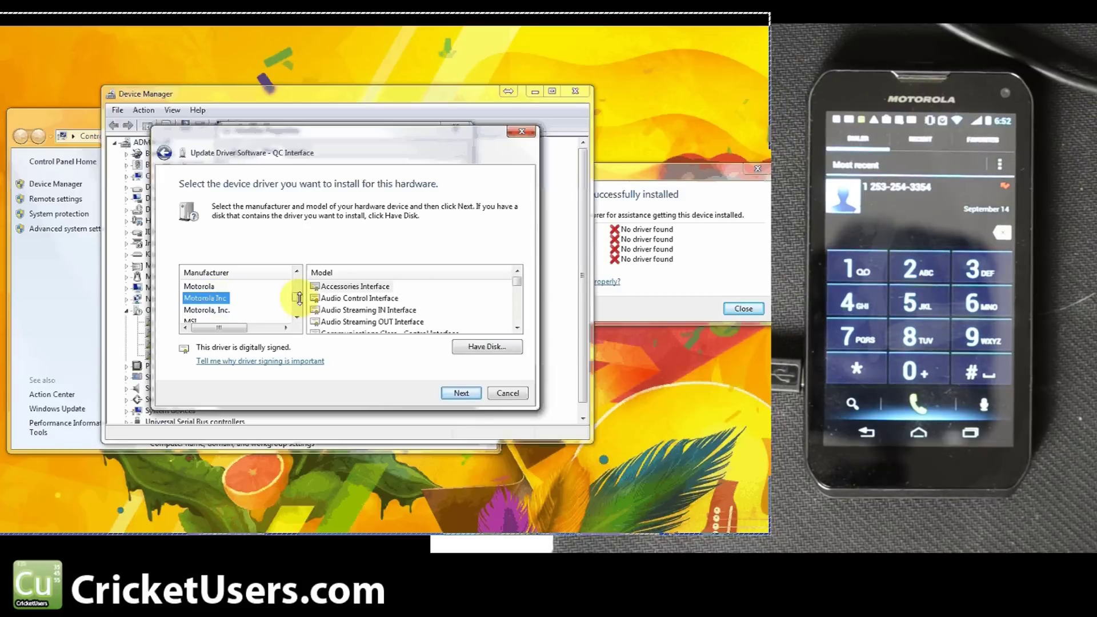
pyautogui.moveTo(517, 282)
pyautogui.mouseDown()
pyautogui.moveTo(517, 314)
pyautogui.moveTo(517, 295)
pyautogui.mouseUp()
pyautogui.click(230, 288)
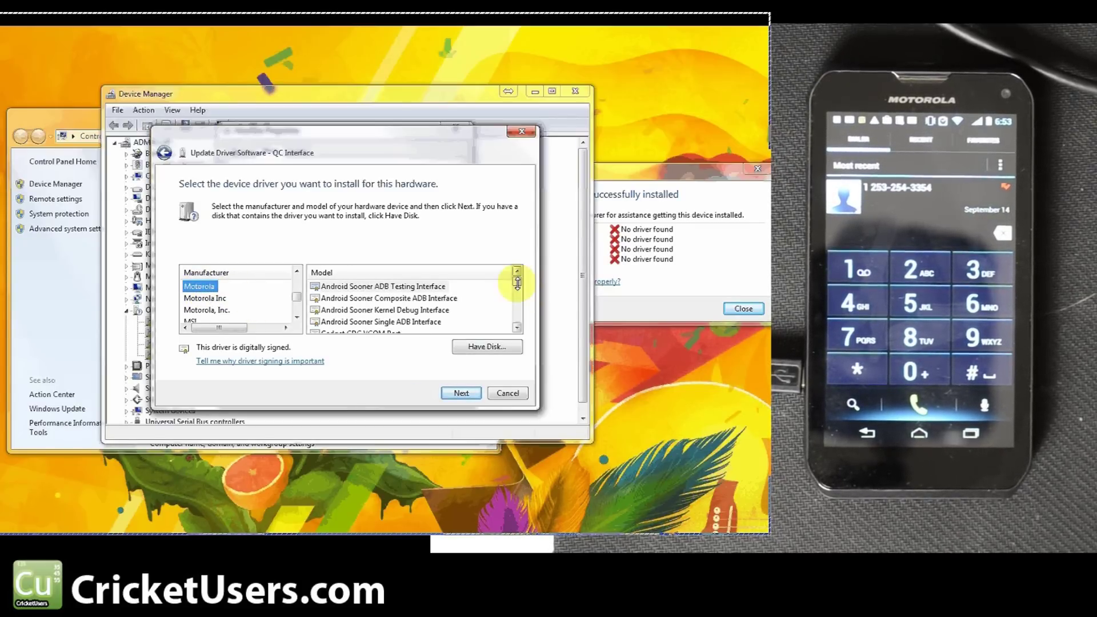
pyautogui.moveTo(517, 283); pyautogui.dragTo(517, 303)
# Install the Motorola QC Diag Port model, accepting the compatibility warning.
pyautogui.click(366, 298)
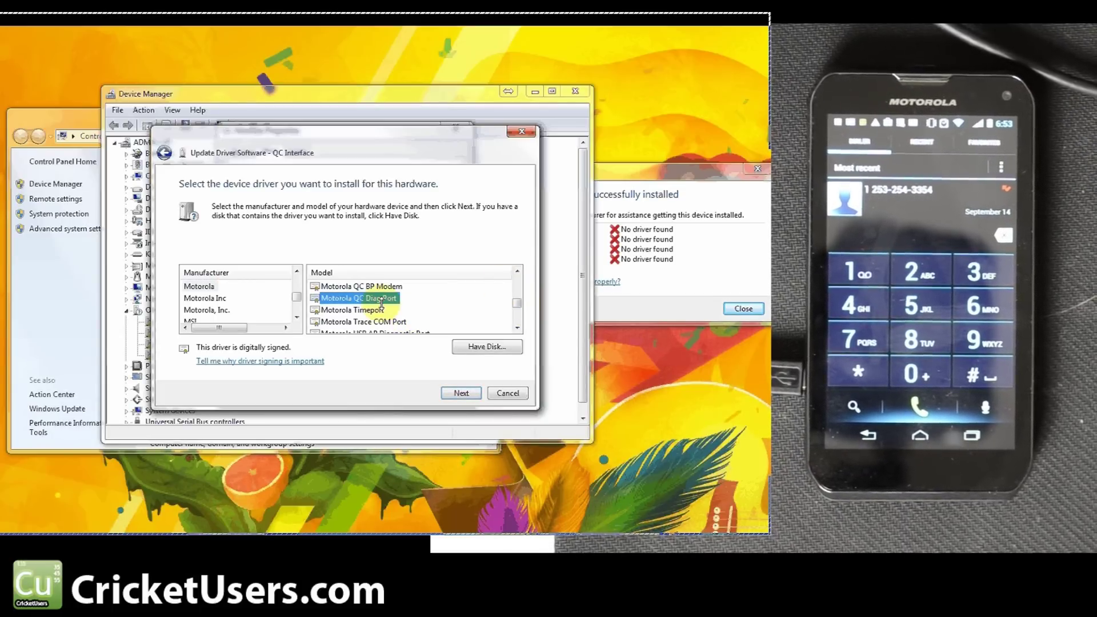
pyautogui.click(460, 393)
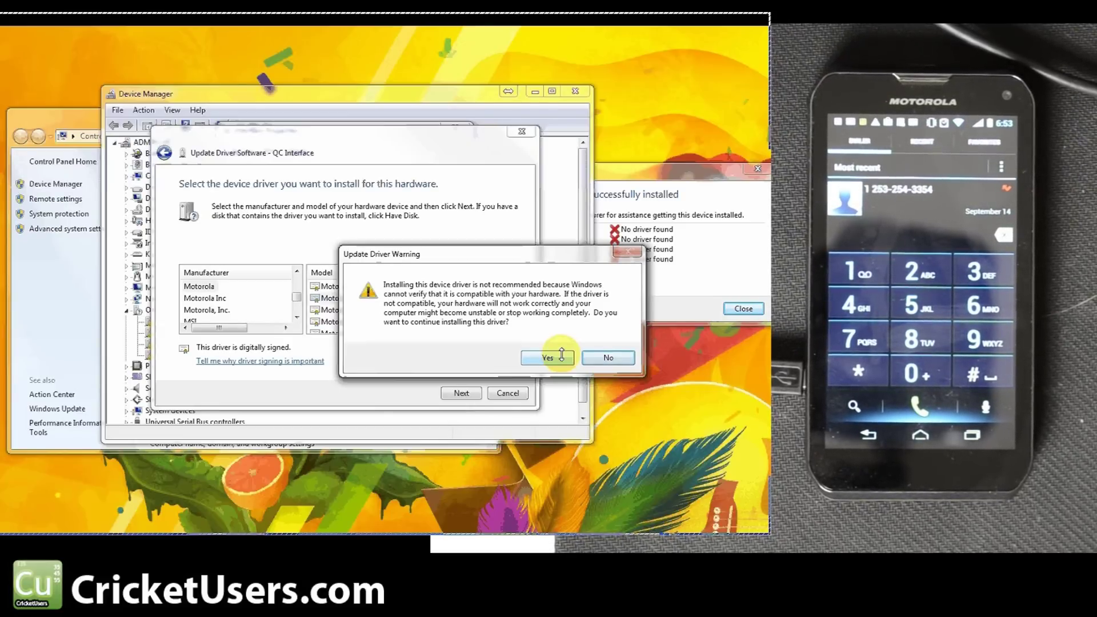
pyautogui.click(562, 355)
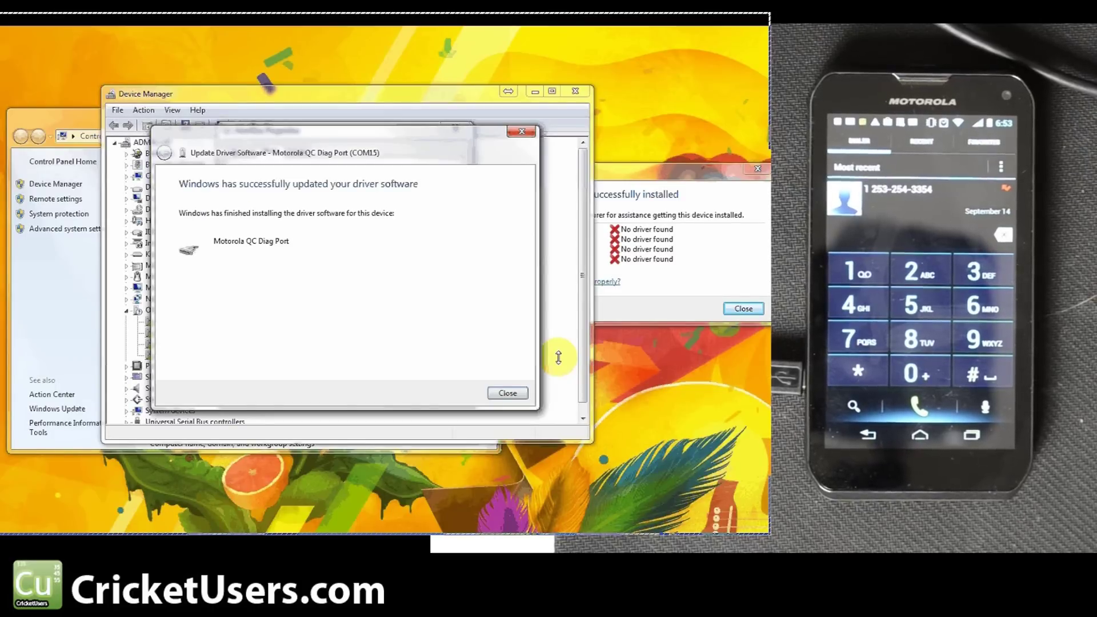
# Close the finished driver update wizard and the COM15 port's properties.
pyautogui.click(508, 393)
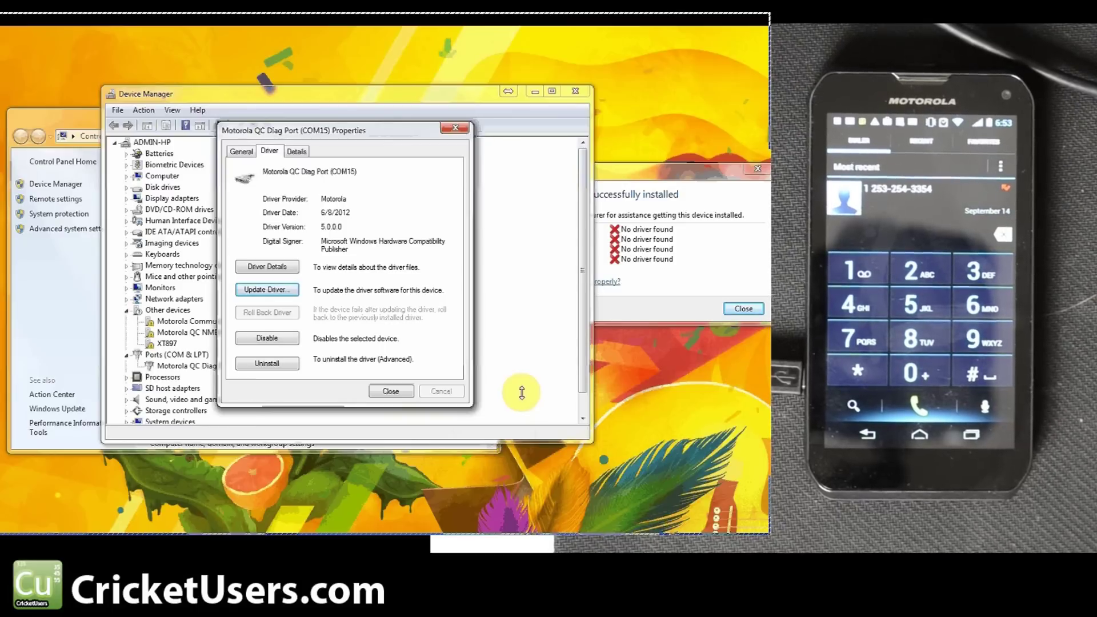
pyautogui.click(391, 391)
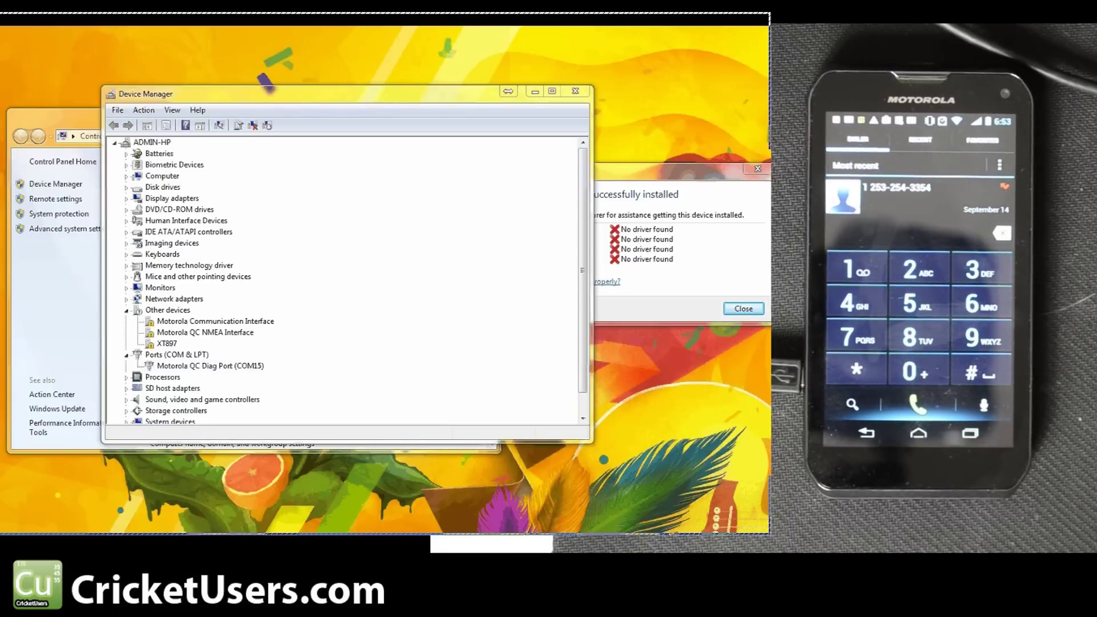
pyautogui.click(358, 298)
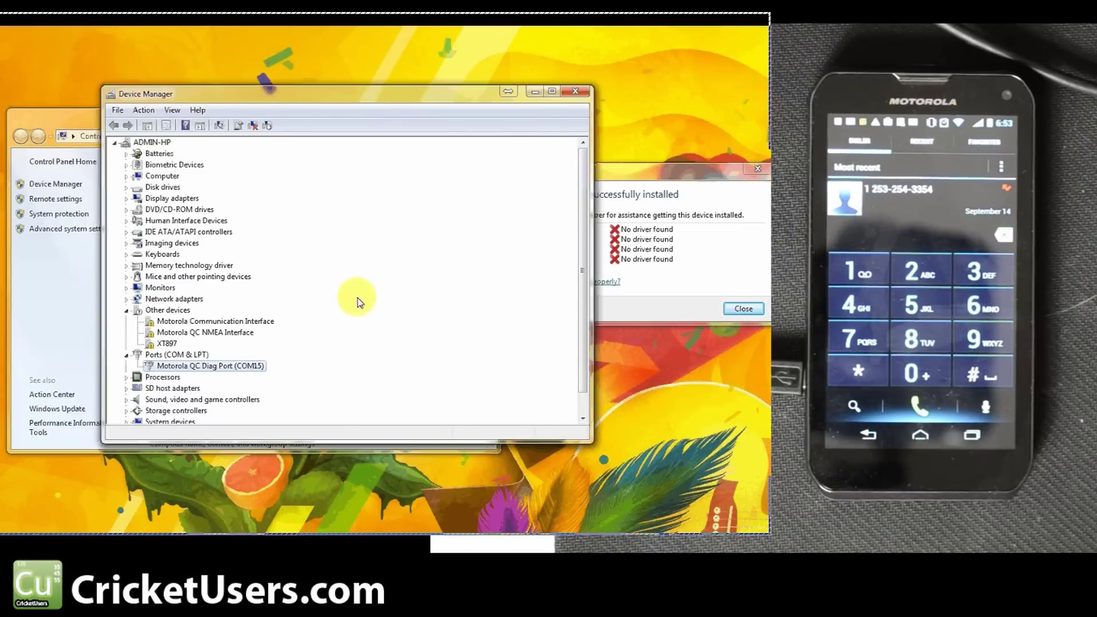